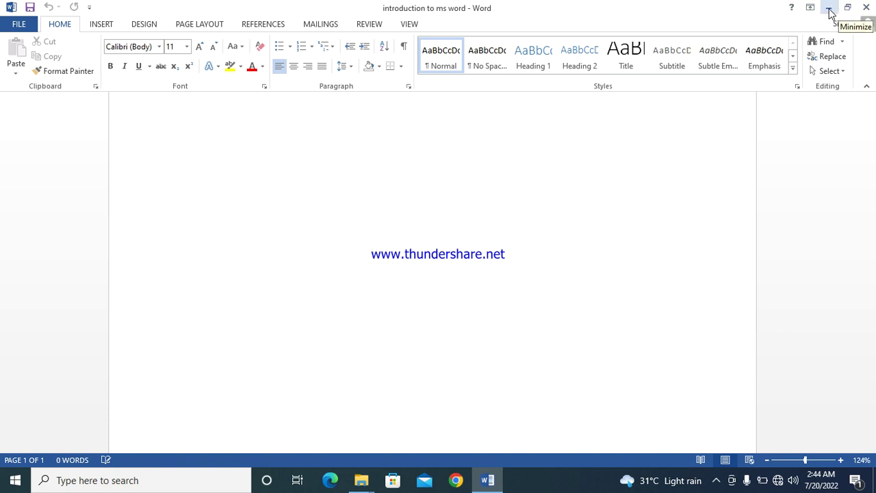
# Minimize and reopen the document window, and switch it to a reduced size and back to maximized
pyautogui.click(829, 10)
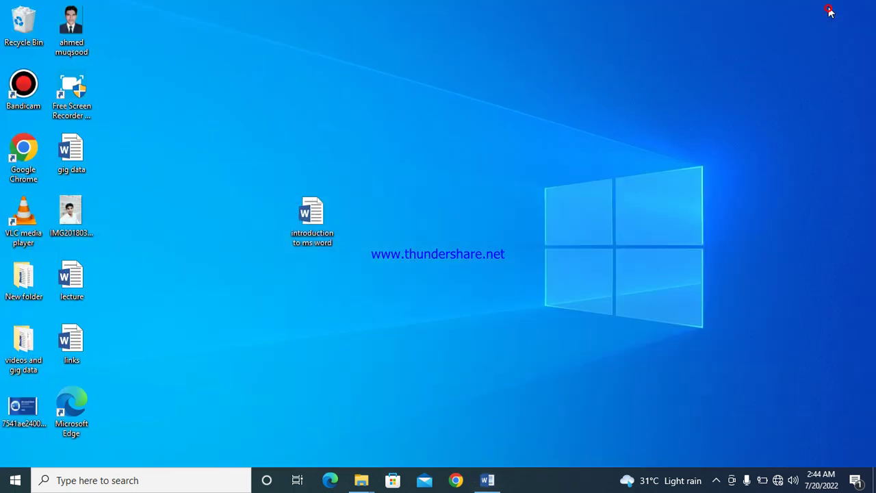
pyautogui.click(490, 480)
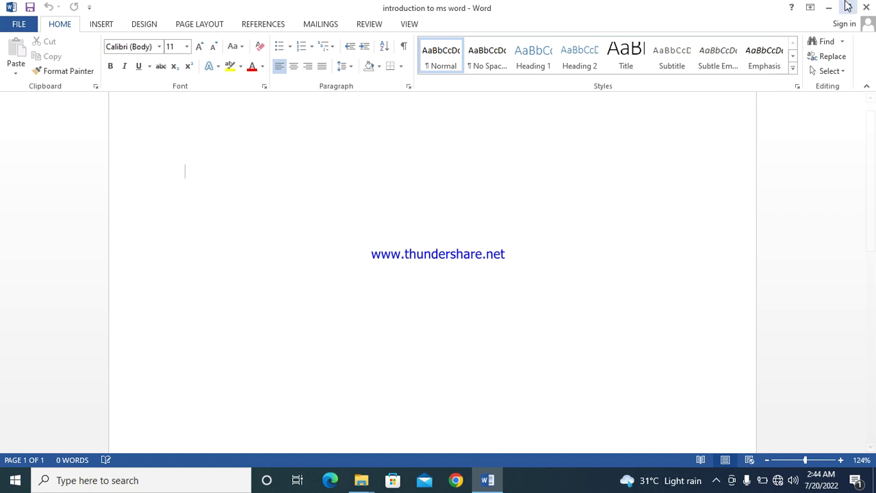
pyautogui.click(848, 7)
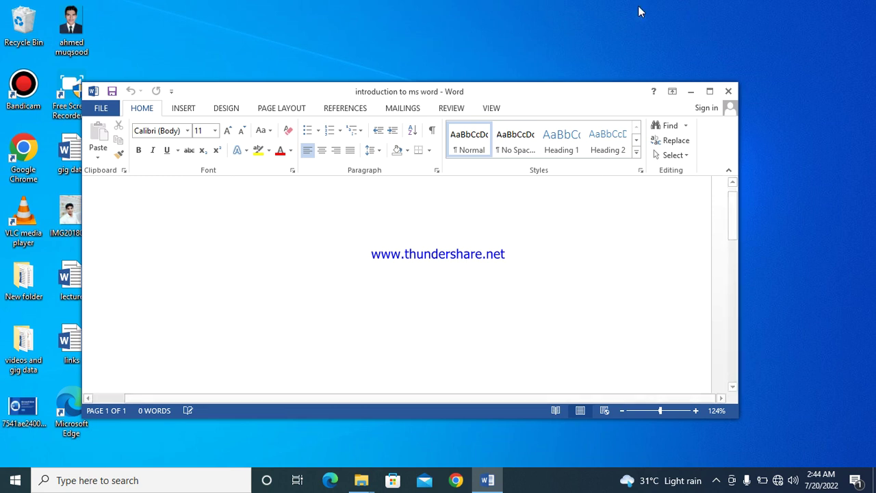
pyautogui.click(710, 92)
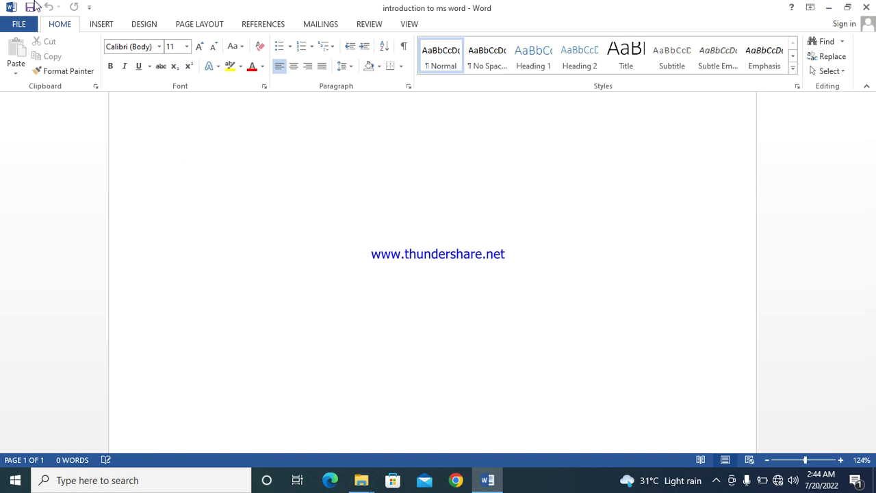
# Add the New command to the Quick Access Toolbar and remove Save from it
pyautogui.click(89, 8)
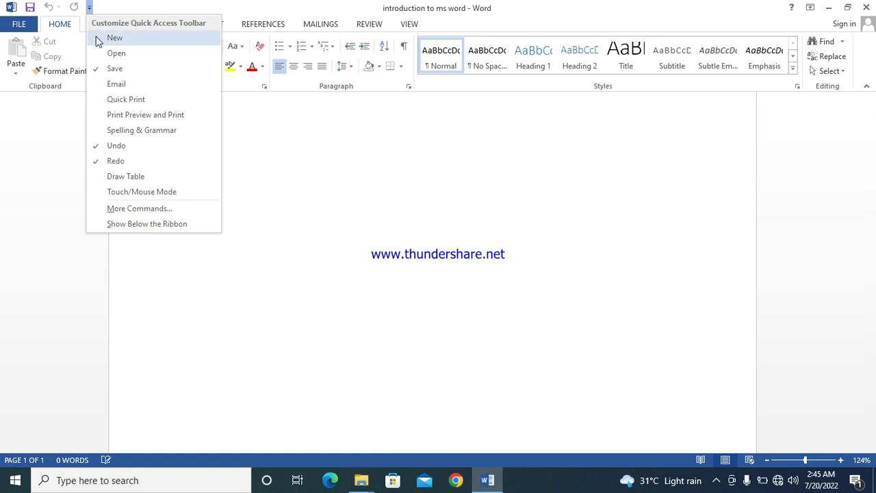
pyautogui.click(100, 39)
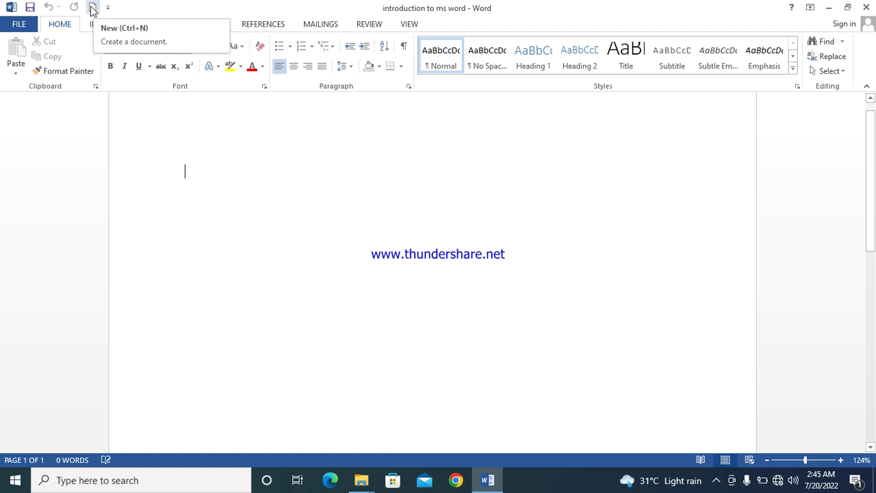
pyautogui.click(107, 7)
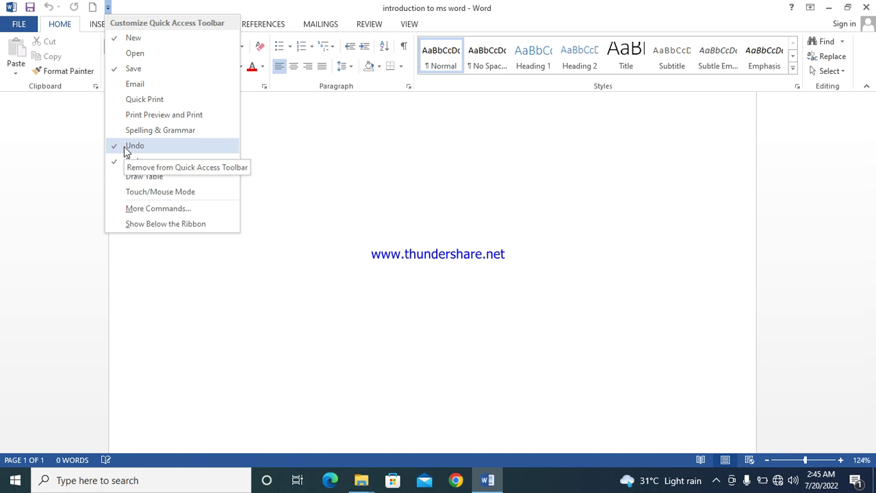
pyautogui.click(116, 75)
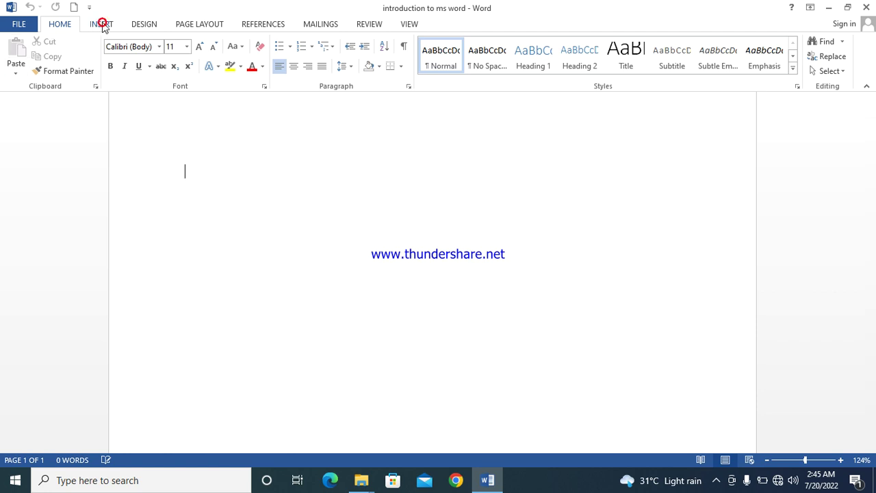
# Examine the Design commands, the templates for new documents and the list of recent documents
pyautogui.click(149, 24)
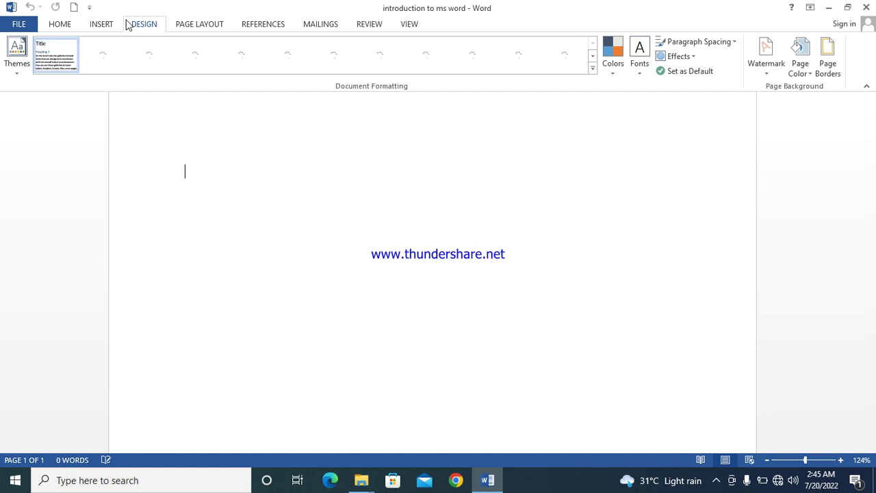
pyautogui.click(60, 24)
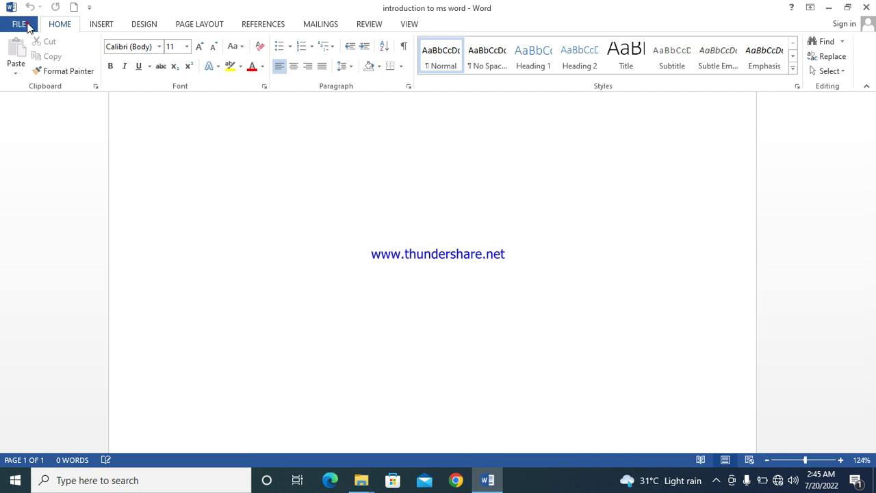
pyautogui.click(23, 24)
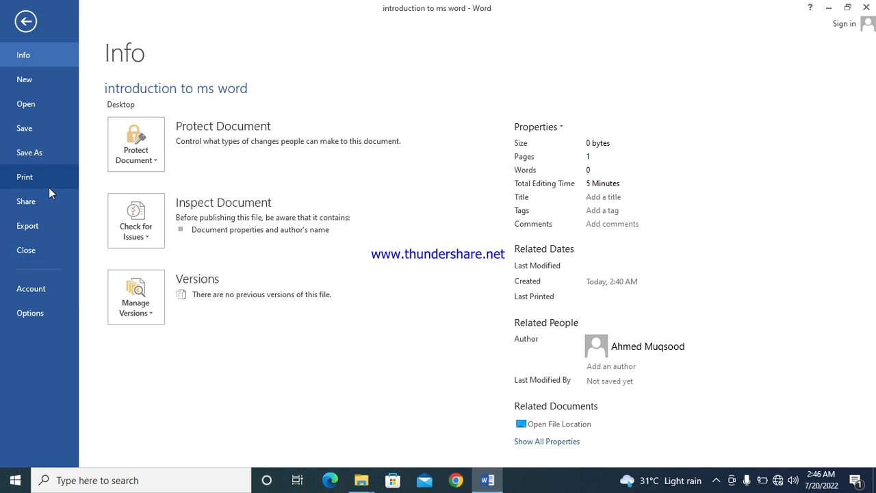
pyautogui.click(26, 81)
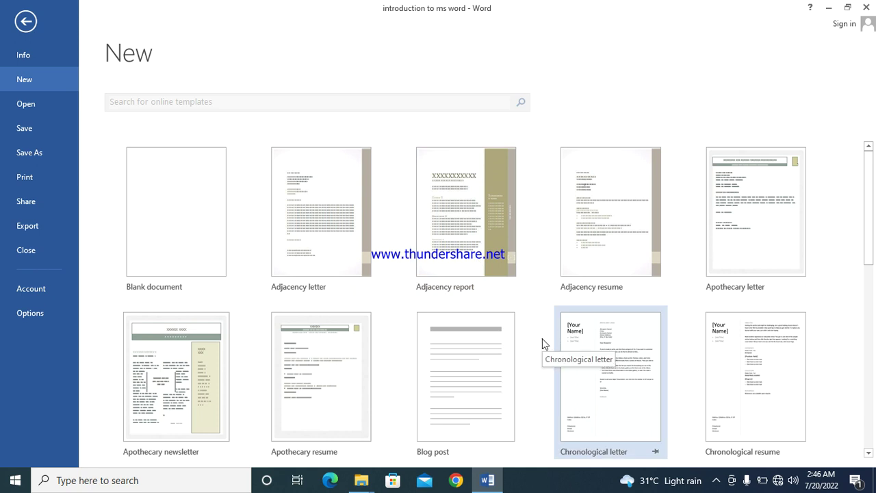
pyautogui.click(47, 103)
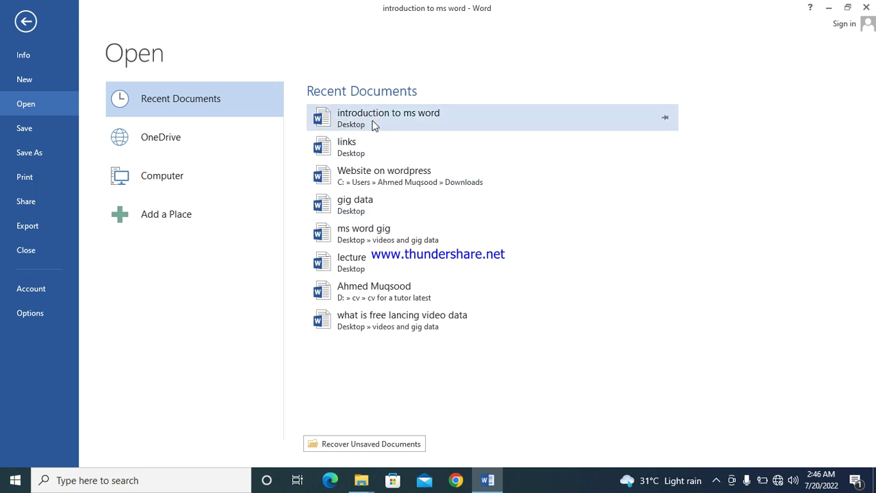
pyautogui.click(9, 129)
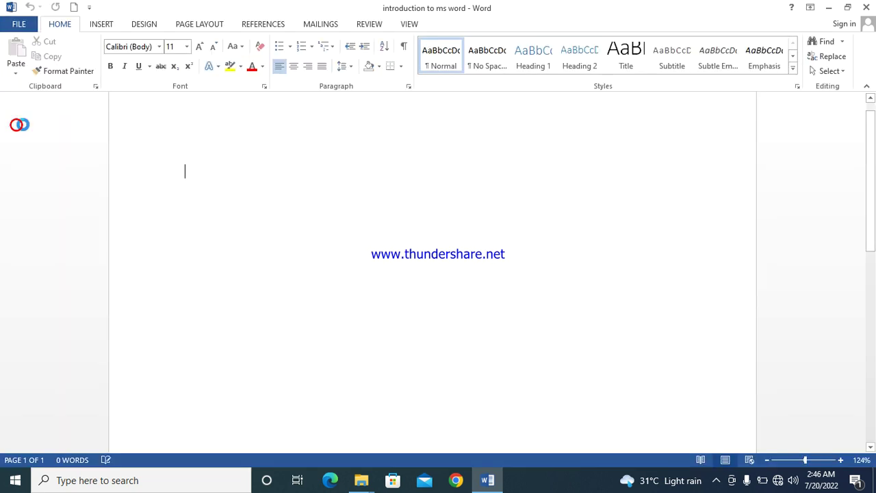
# Enter "Class" as the first line of the document and save the file
pyautogui.click(270, 168)
pyautogui.write('clas')
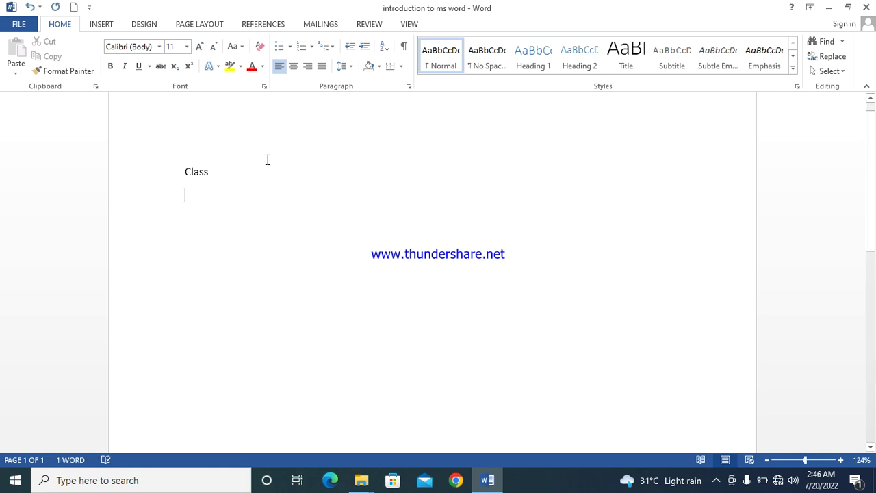
pyautogui.click(21, 24)
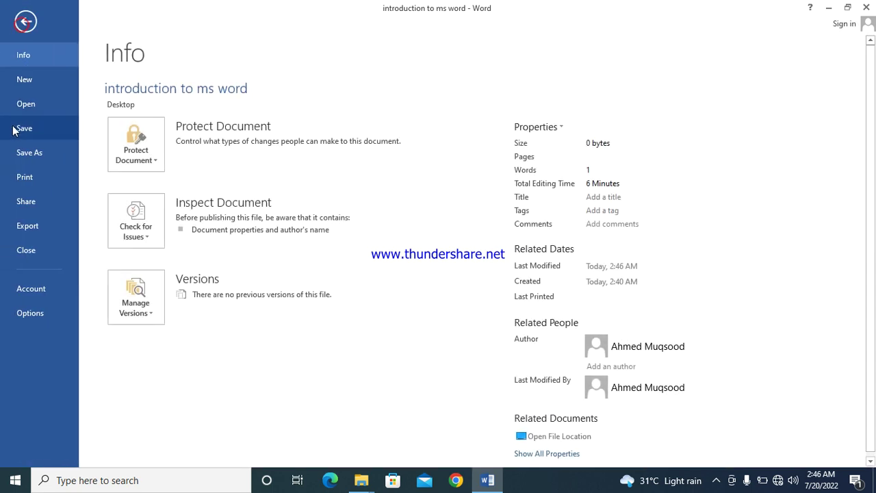
pyautogui.click(24, 128)
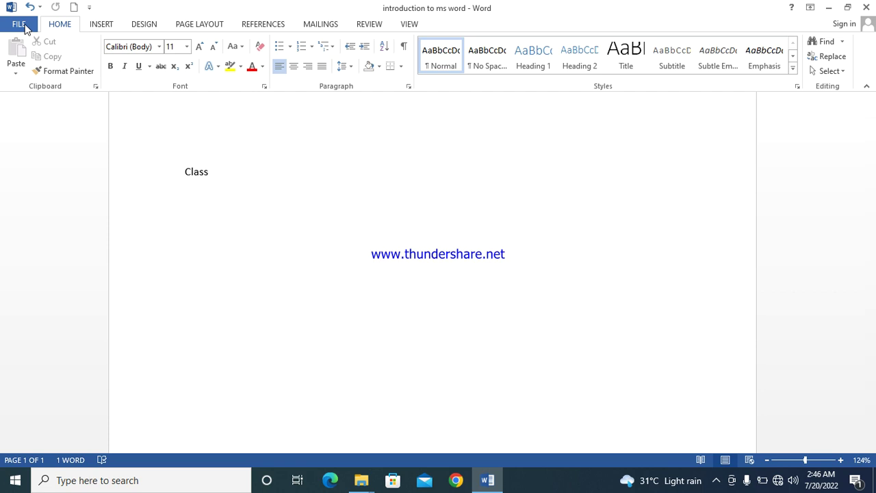
# Enter "City" on the line below "Class"
pyautogui.press('Return')
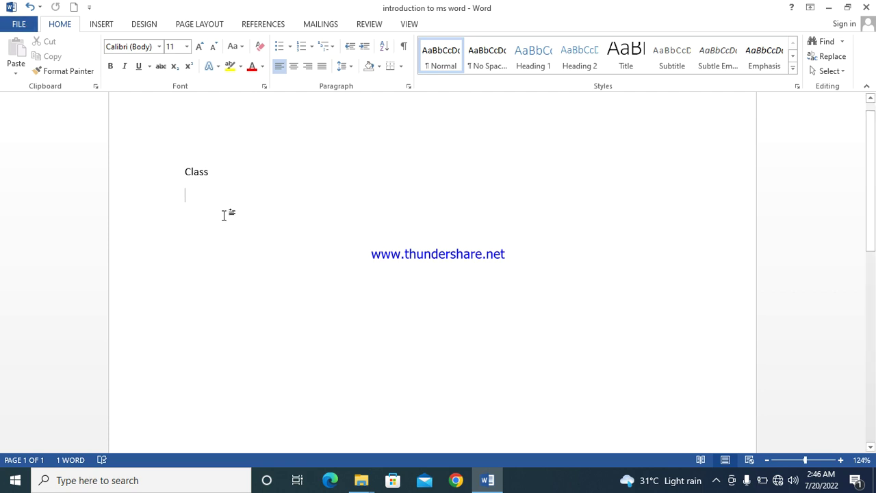
pyautogui.write('city')
# Open the Save As dialog for the Desktop folder and close it without saving a copy
pyautogui.click(19, 25)
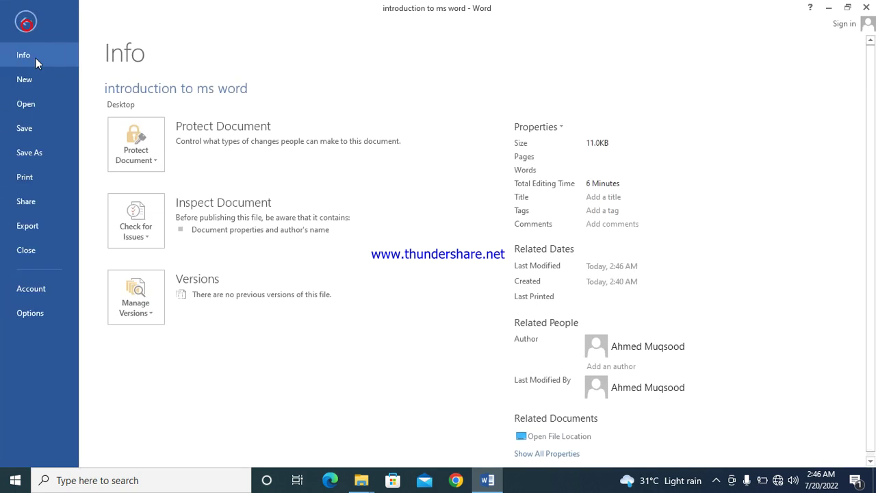
pyautogui.click(39, 152)
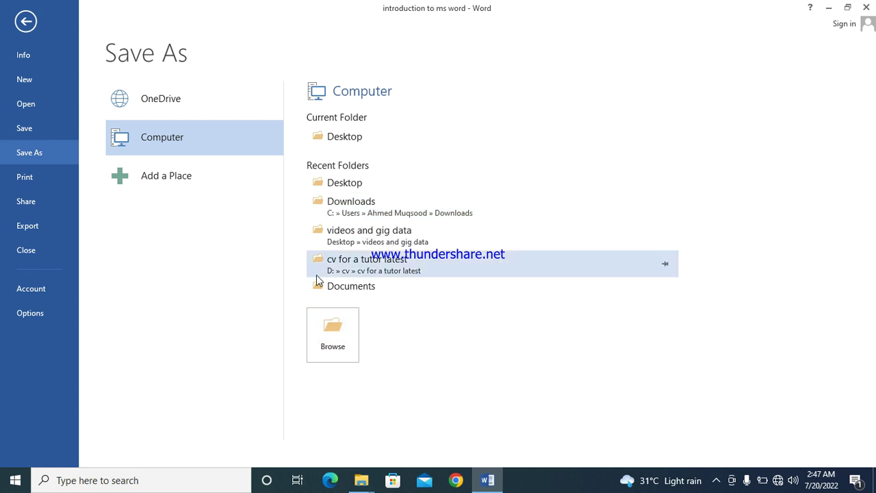
pyautogui.click(349, 138)
pyautogui.click(348, 136)
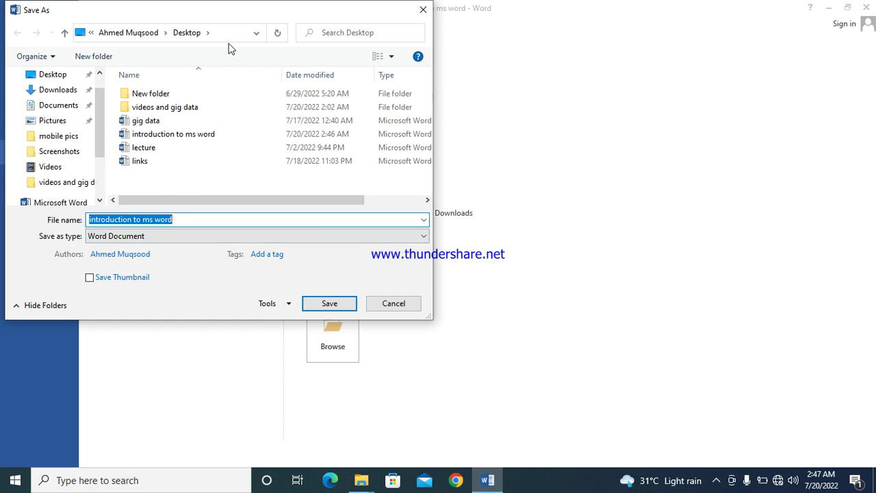
pyautogui.click(400, 308)
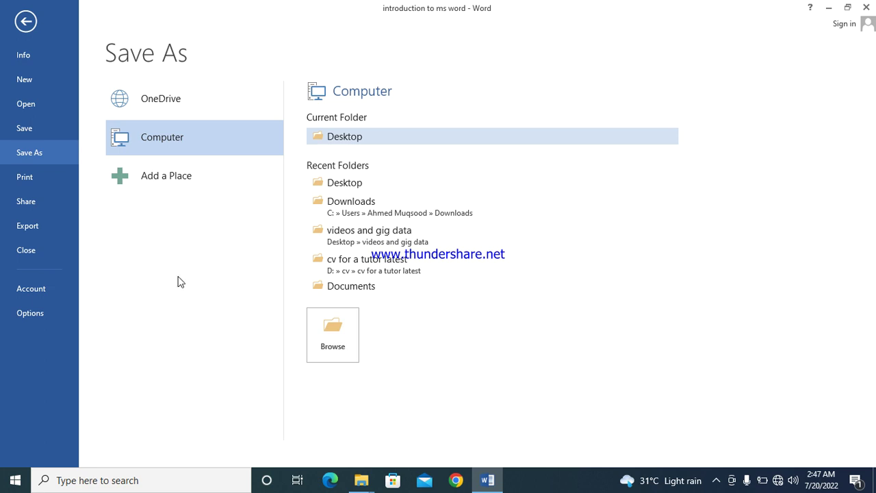
# Send the document to Microsoft Print to PDF and cancel saving the print output
pyautogui.click(23, 177)
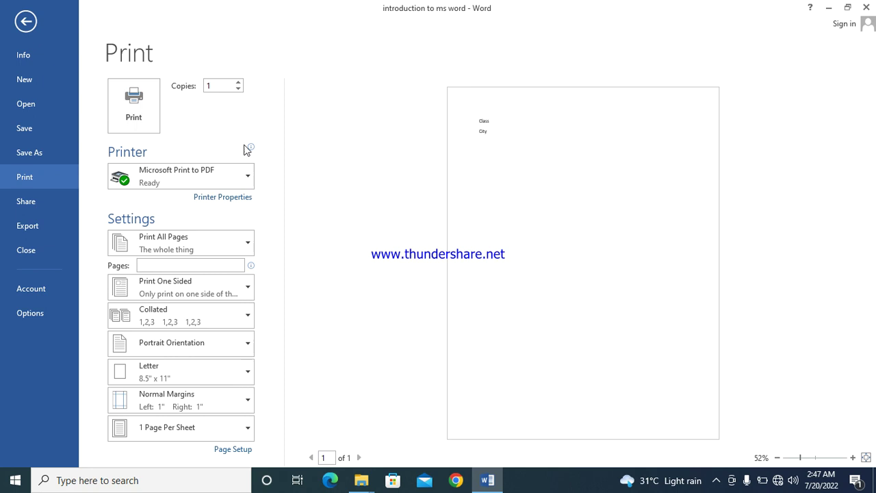
pyautogui.click(142, 103)
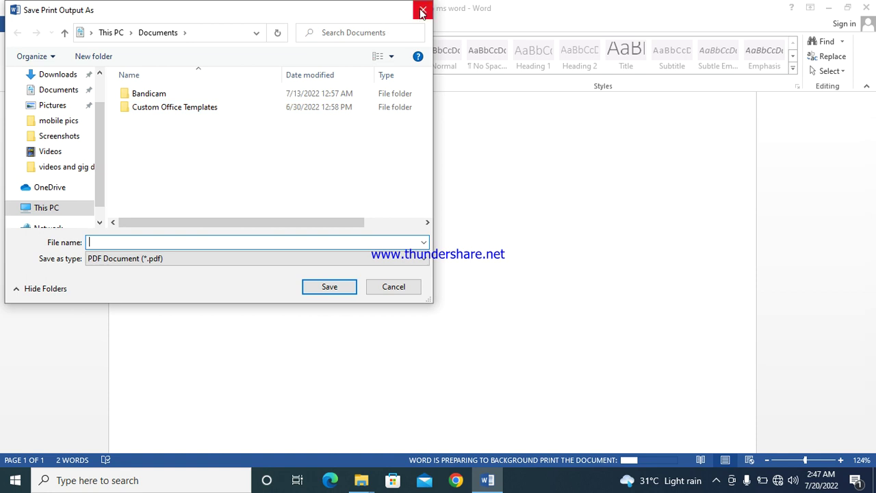
pyautogui.click(421, 13)
# Set the number of print copies to 3 and view the available printers
pyautogui.click(19, 24)
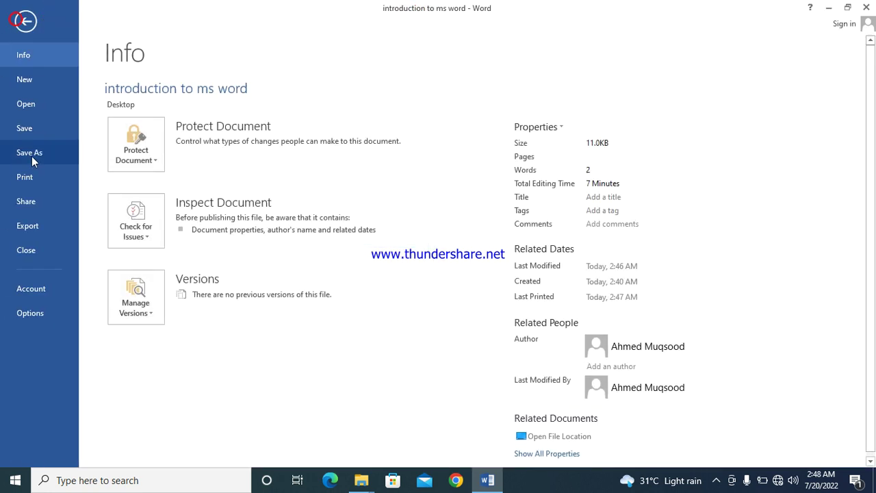
pyautogui.click(28, 179)
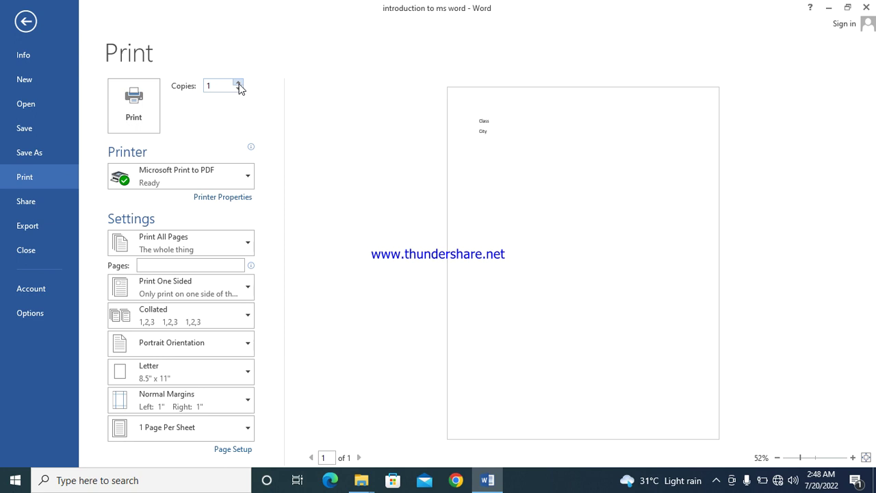
pyautogui.click(239, 85)
pyautogui.click(238, 85)
pyautogui.click(248, 176)
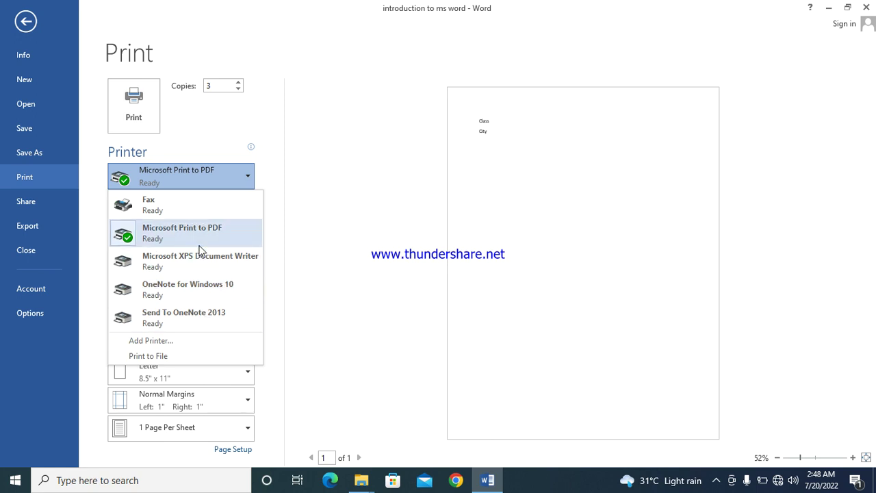
pyautogui.click(211, 128)
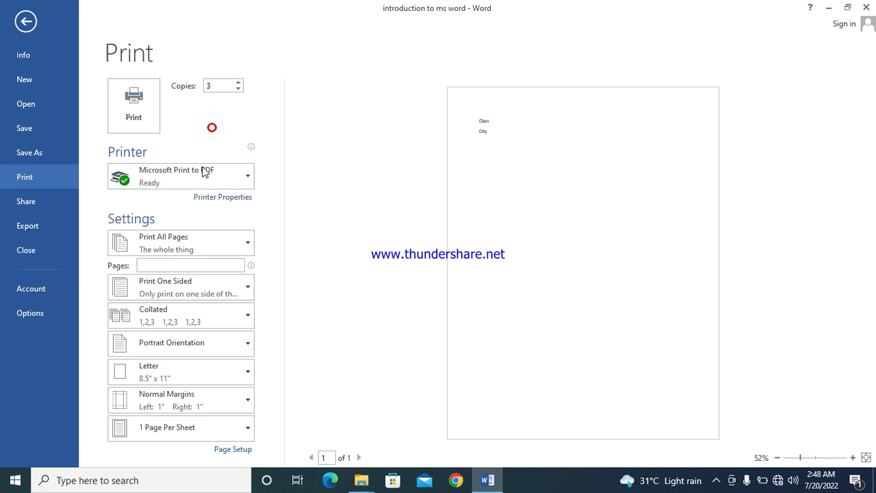
# Try a custom print range of pages 1-5,7-9 and clear the range again
pyautogui.click(242, 243)
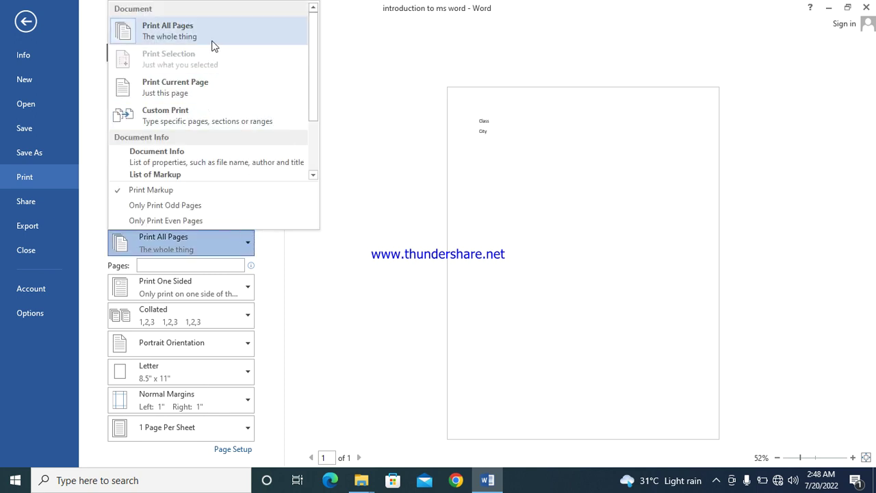
pyautogui.click(174, 114)
pyautogui.click(182, 265)
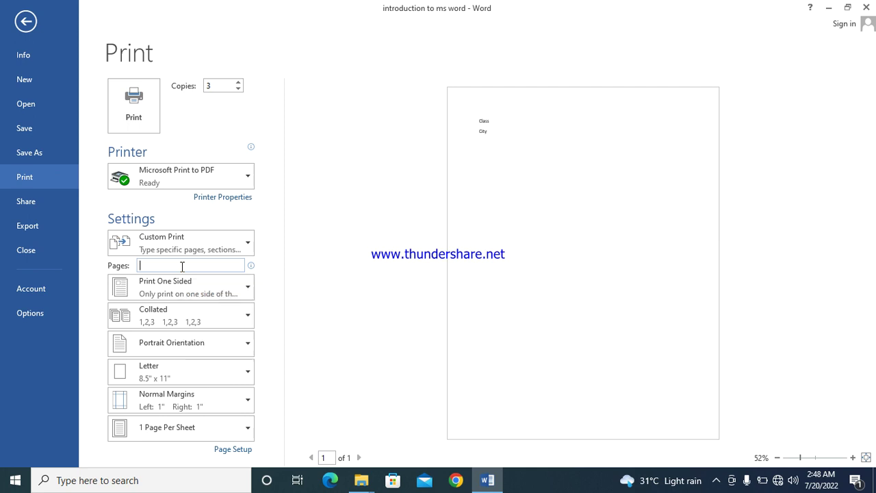
pyautogui.write('15')
pyautogui.press('BackSpace')
pyautogui.write('-5,7-9')
pyautogui.press('BackSpace')
pyautogui.press('BackSpace')
pyautogui.press('BackSpace')
pyautogui.press('BackSpace')
pyautogui.press('BackSpace')
pyautogui.press('BackSpace')
pyautogui.press('BackSpace')
# View the one-sided and two-sided printing choices and the paper sizes, and return to the document
pyautogui.click(224, 286)
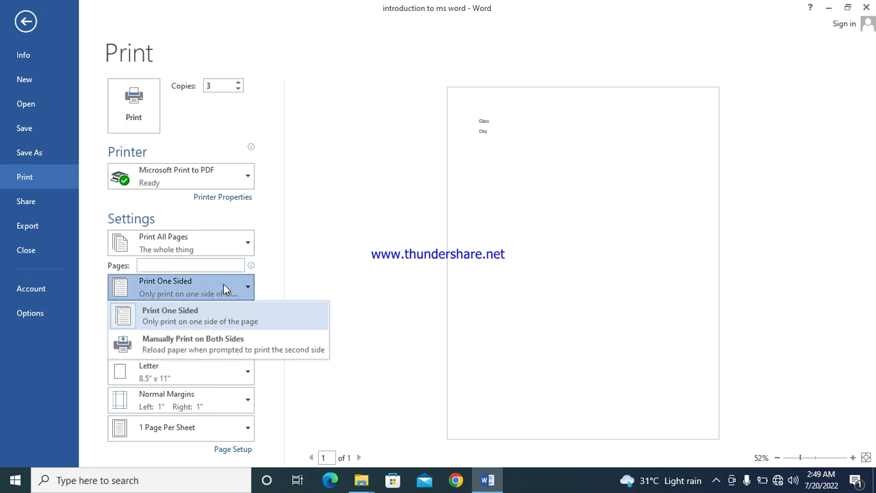
pyautogui.click(224, 287)
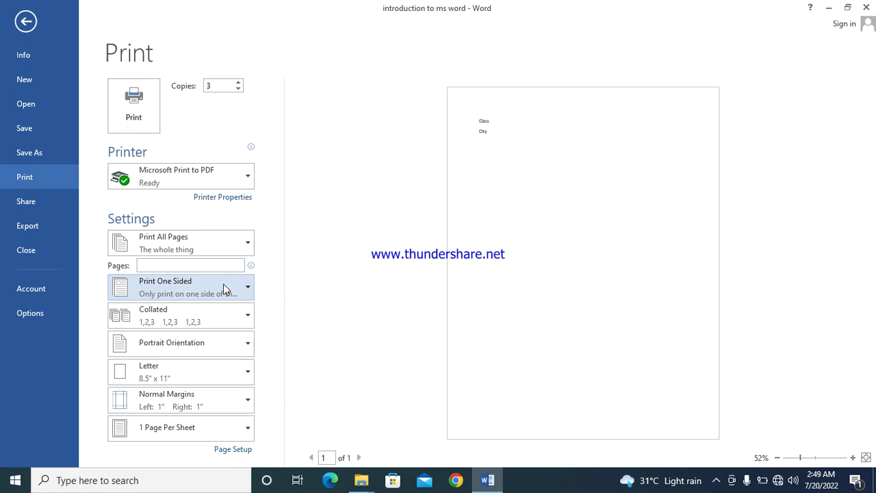
pyautogui.click(231, 370)
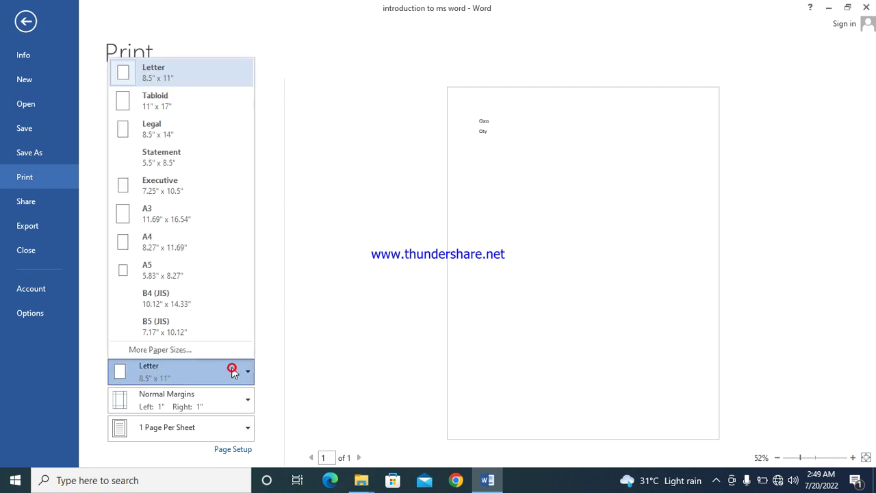
pyautogui.click(232, 369)
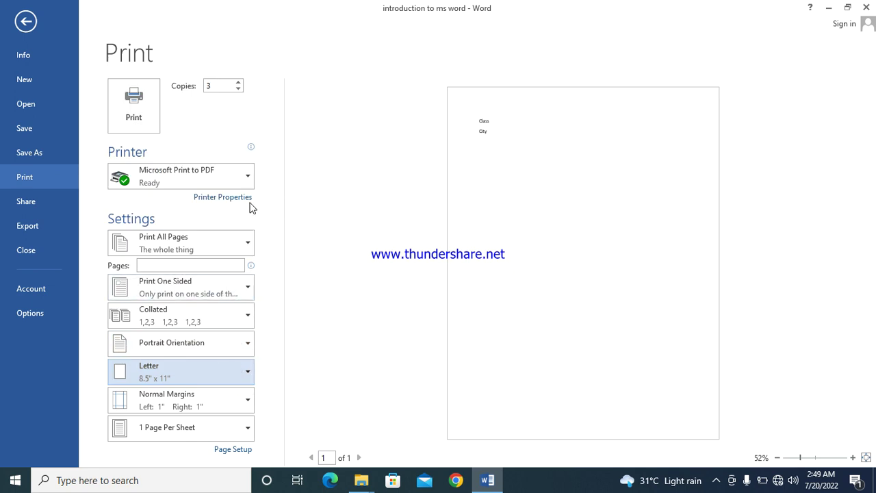
pyautogui.click(30, 26)
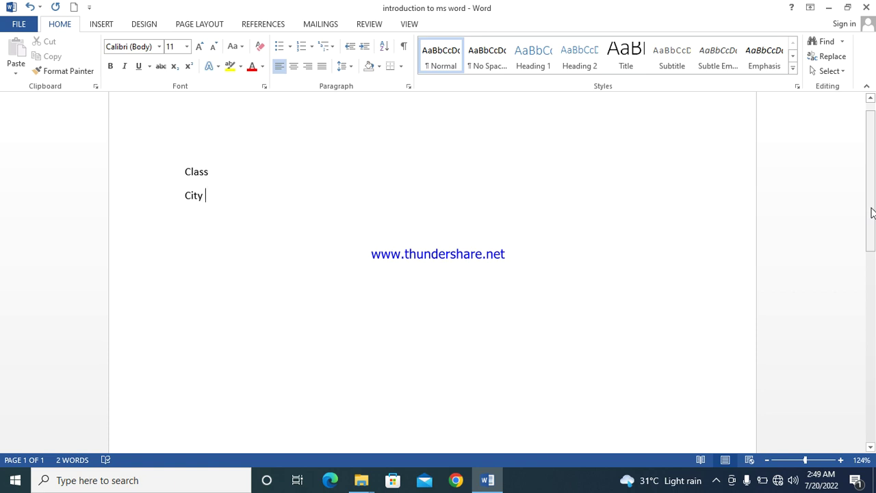
# Scroll through the page and enlarge the document zoom to 156%
pyautogui.moveTo(872, 213); pyautogui.dragTo(863, 336)
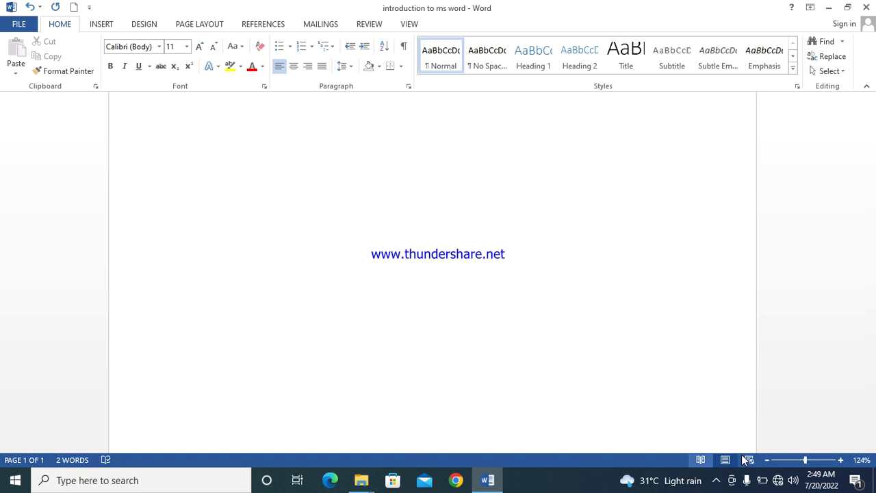
pyautogui.moveTo(806, 463); pyautogui.dragTo(809, 463)
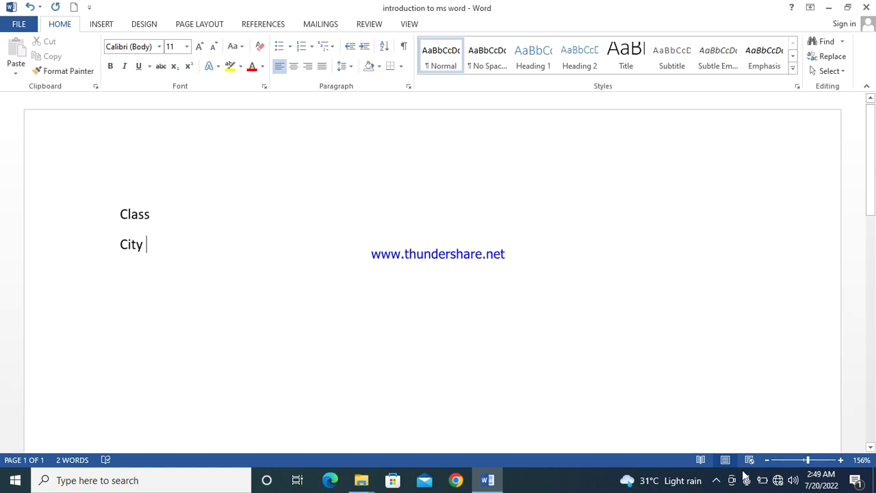